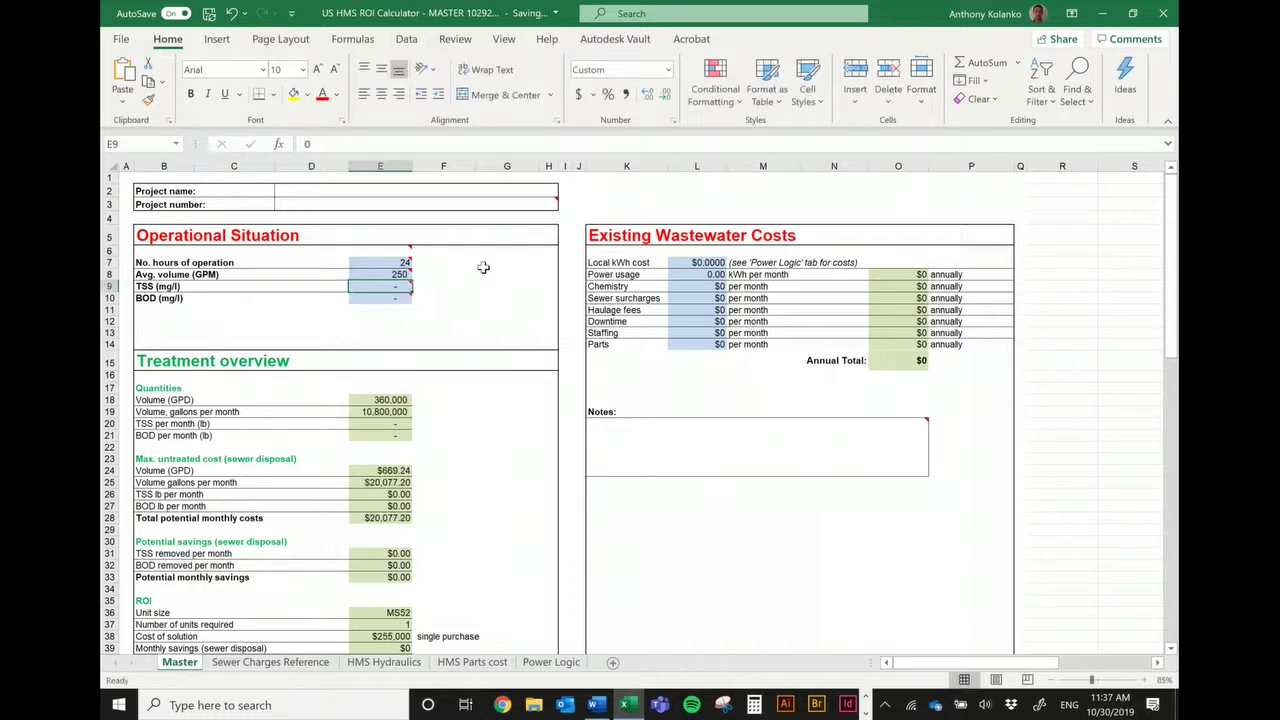
Set the TSS in the Operational Situation section to 2000 mg/l and check the treatment overview down to the ROI figures
type("2000")
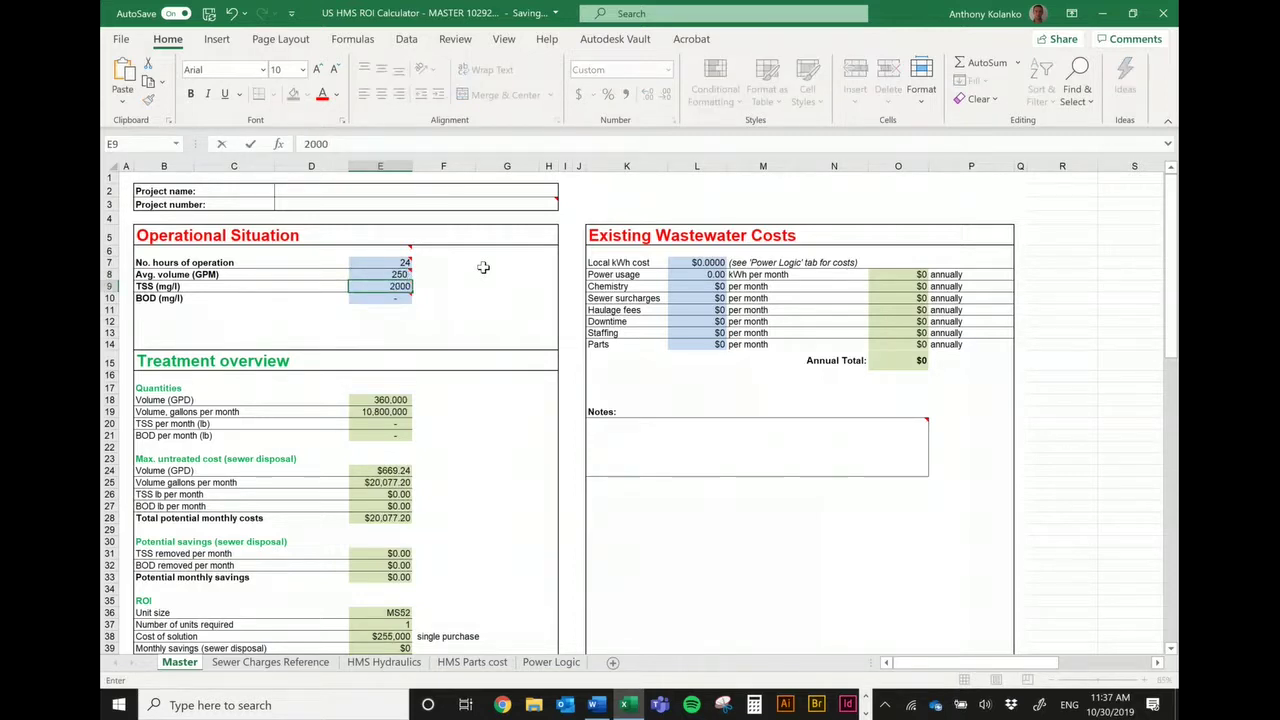
key("Return")
scroll(380, 376, "down", 2)
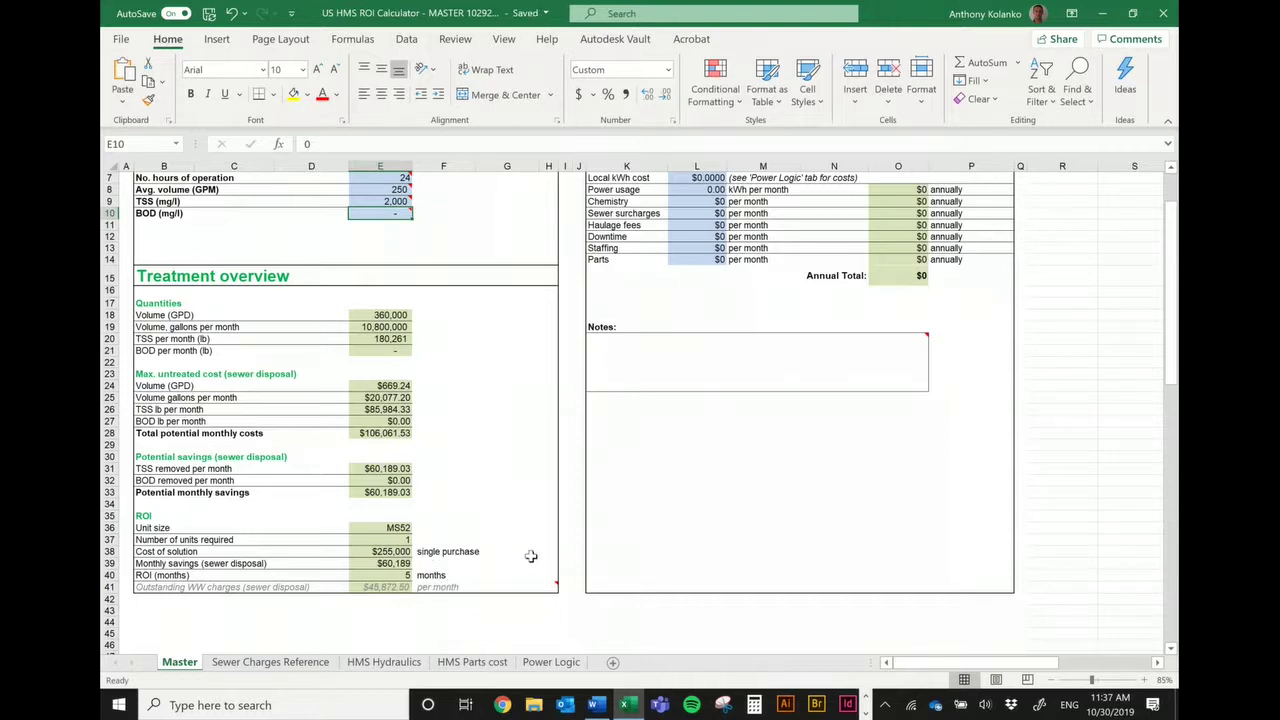
In Existing Wastewater Costs, set the local kWh cost to 0.047 and the power usage to 42415 kWh per month
scroll(531, 556, "up", 1)
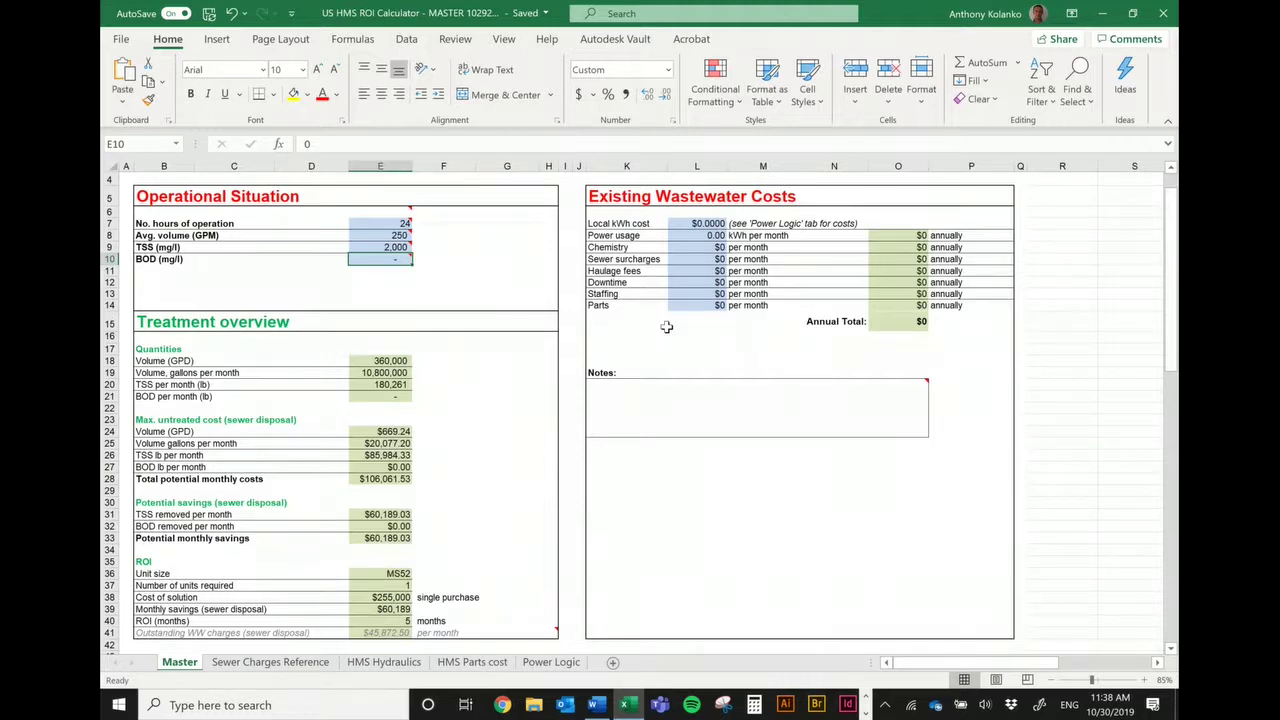
left_click(704, 223)
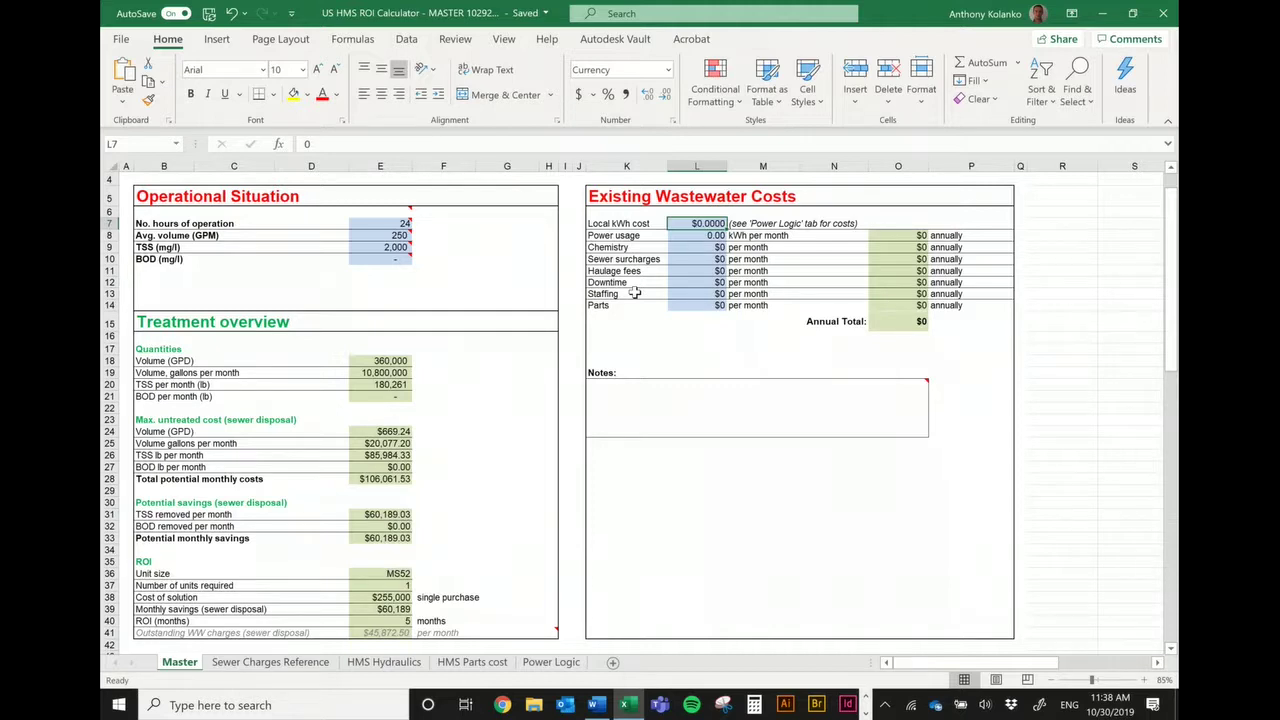
type("0.0")
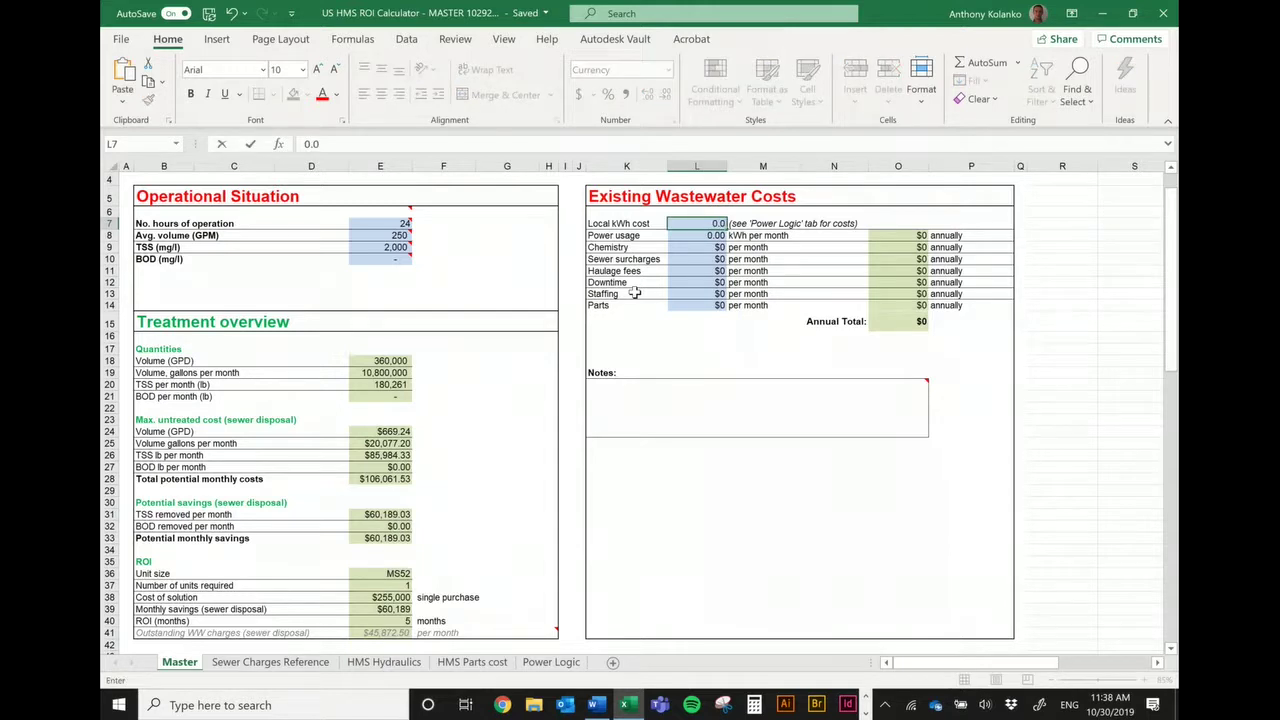
type("47")
key("Return")
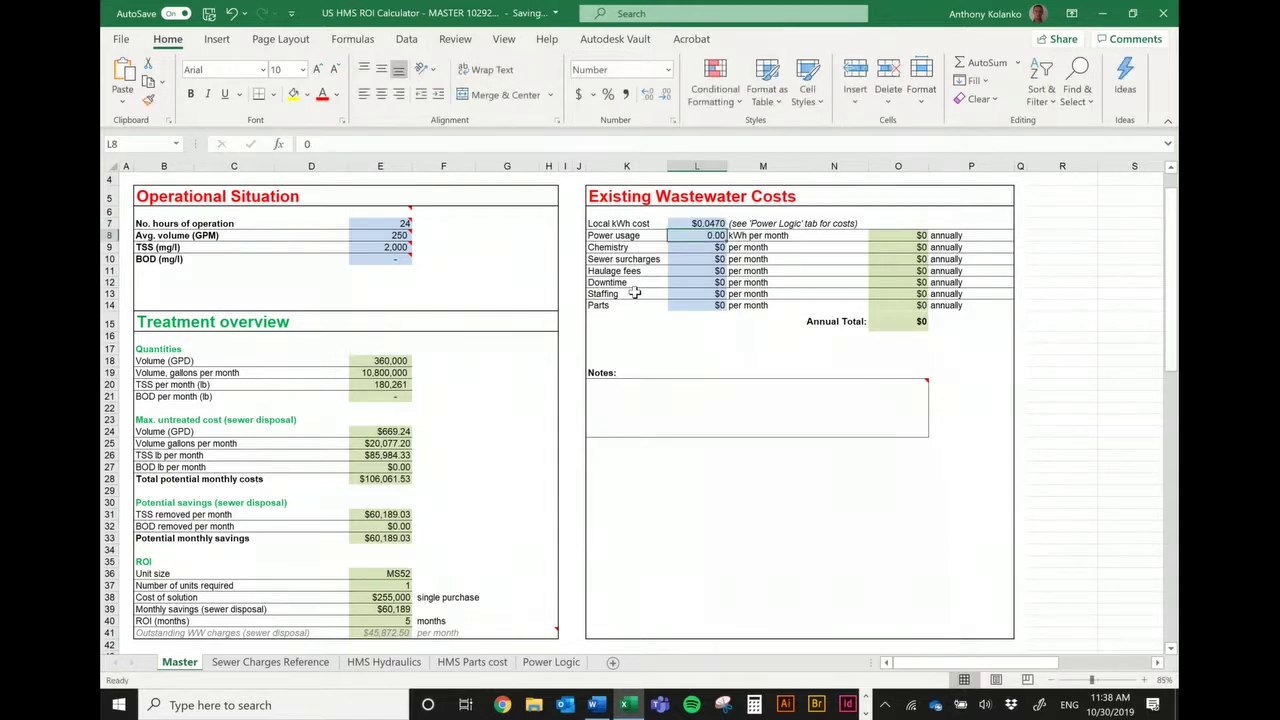
type("42")
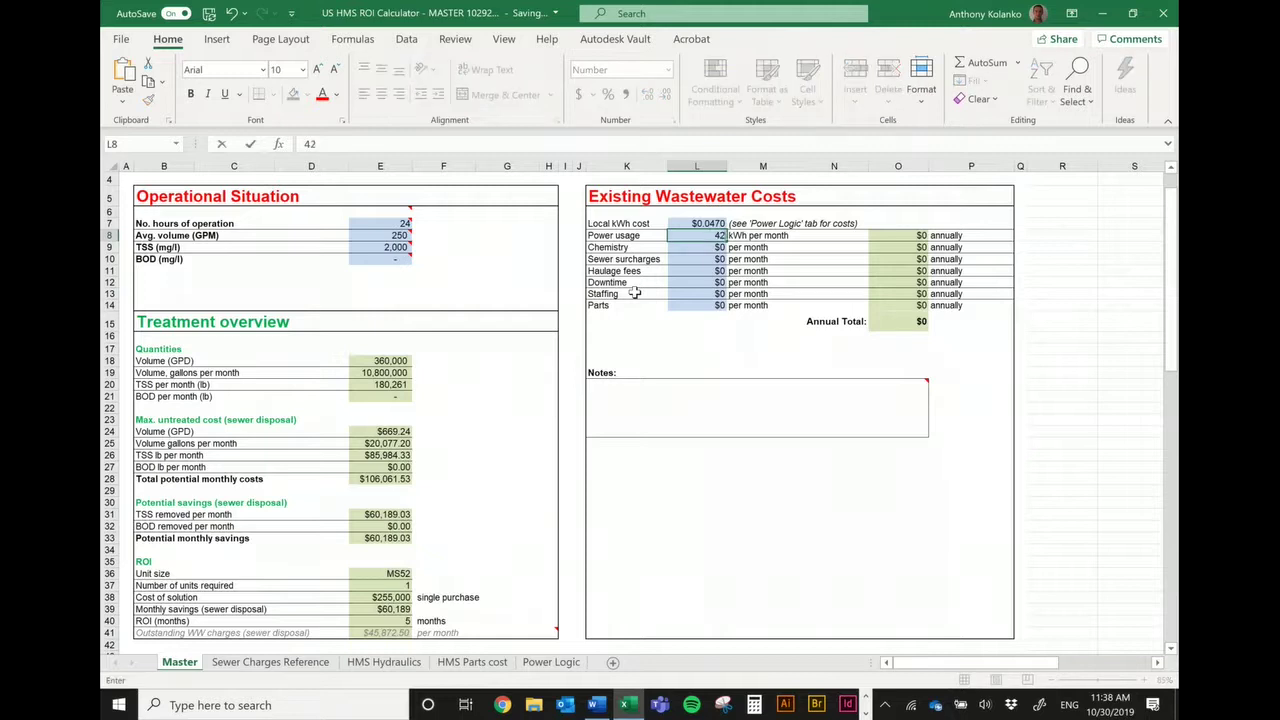
type("415")
key("Return")
Set the existing monthly haulage fees to 12000 and the monthly downtime cost to 1000
key("Return")
key("Return")
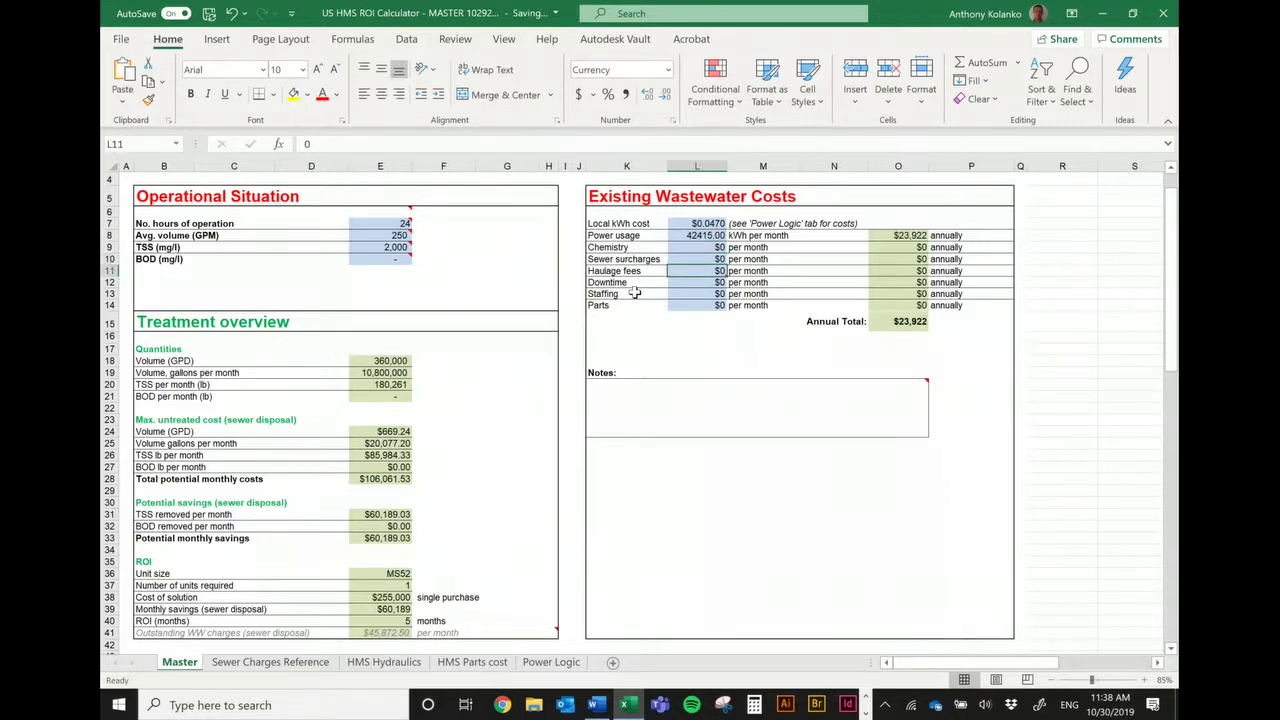
type("12,")
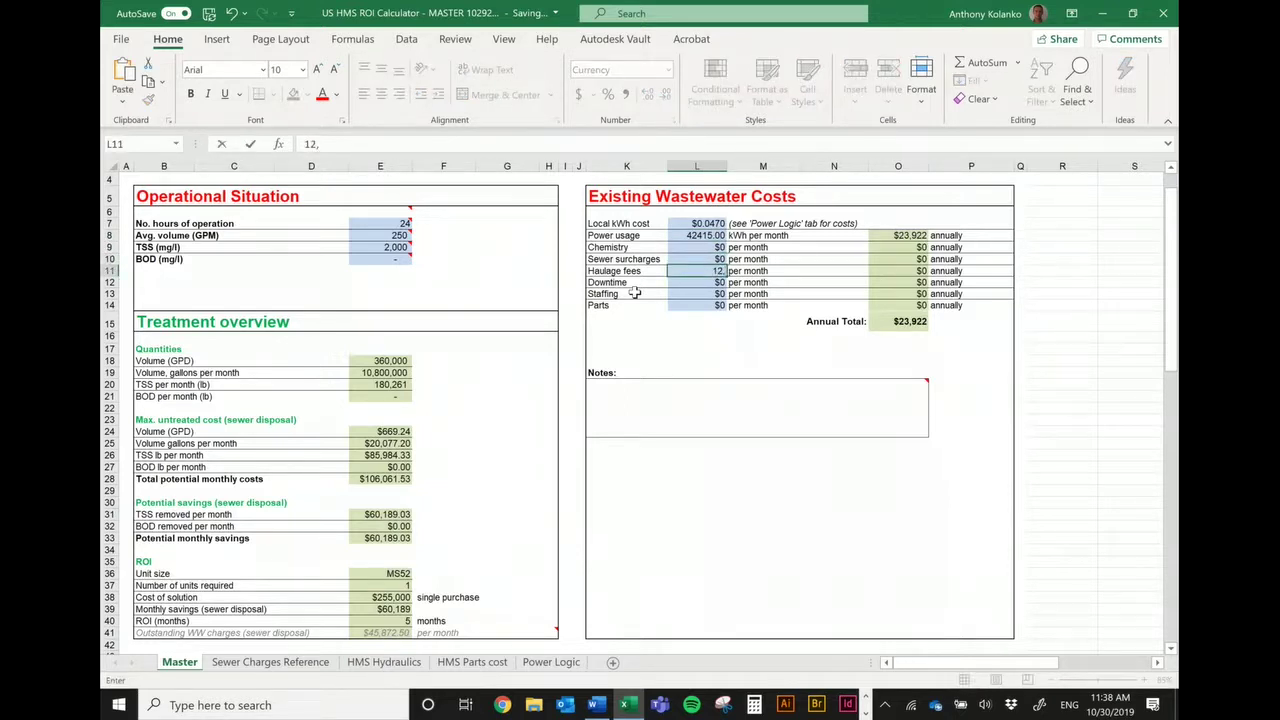
key("BackSpace")
type("000")
key("Return")
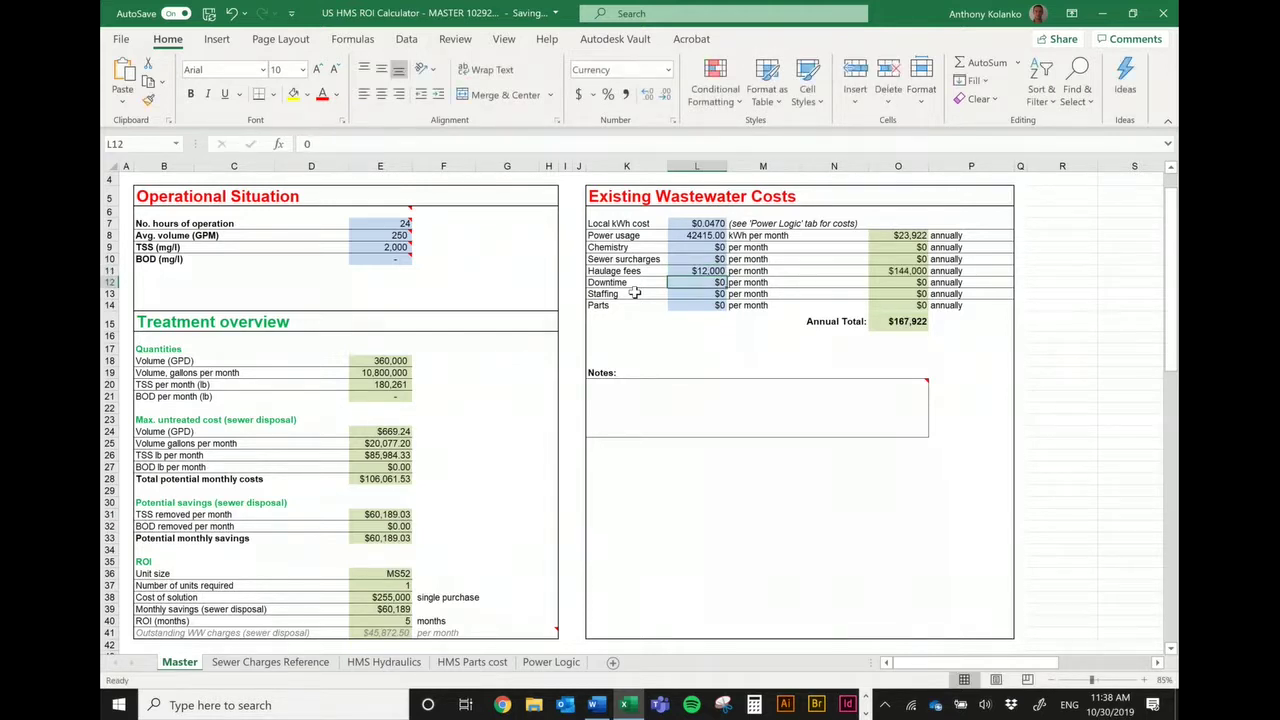
type("1000")
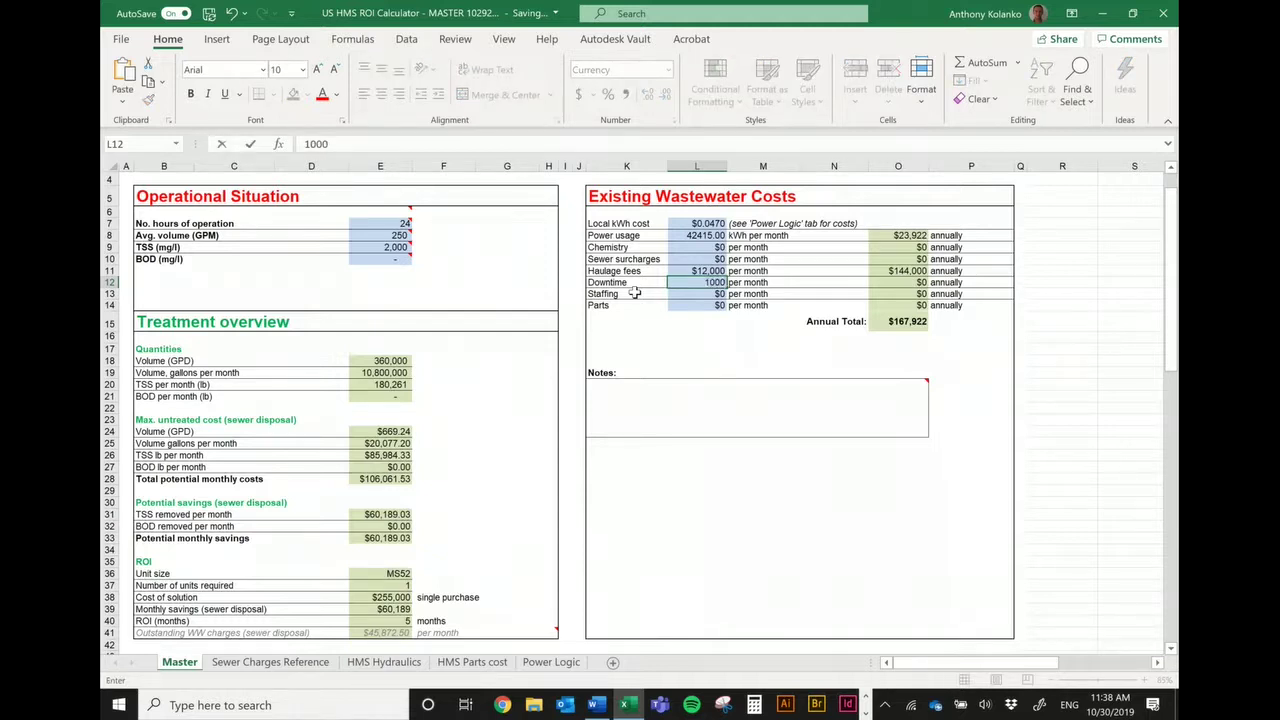
key("Return")
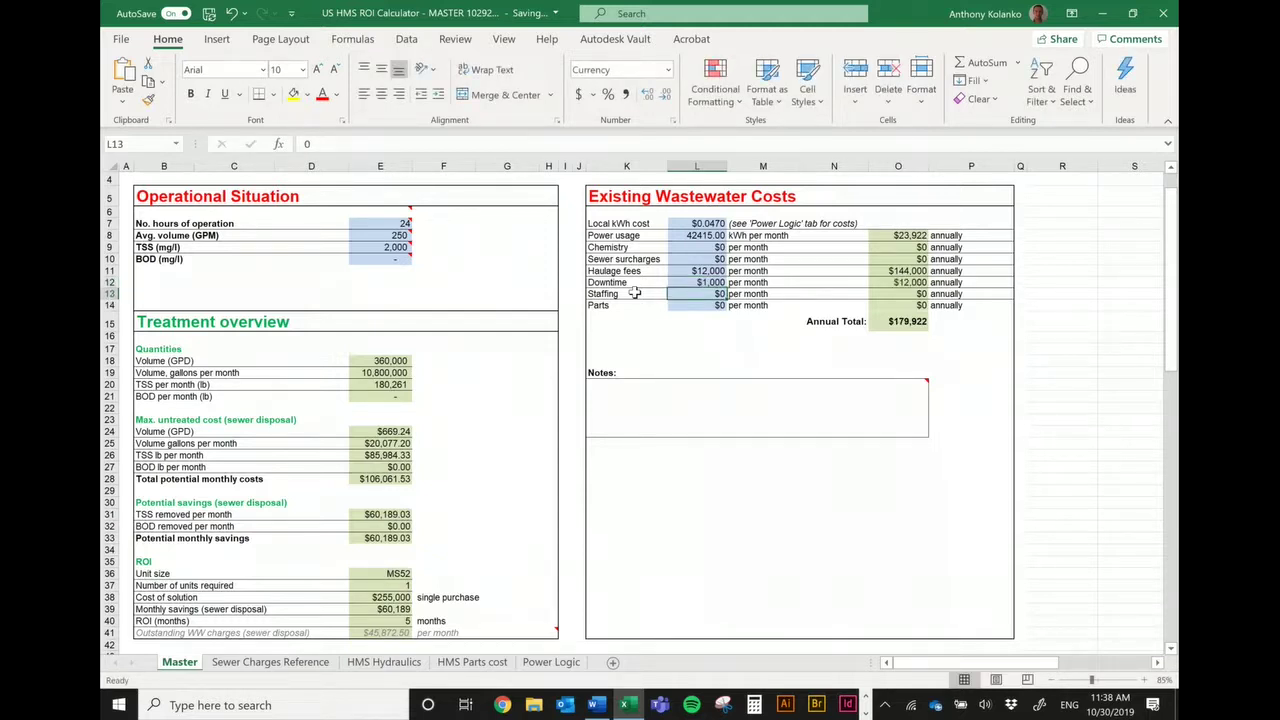
Set the existing monthly staffing cost to 10963 and the monthly parts cost to 2333
type("1096")
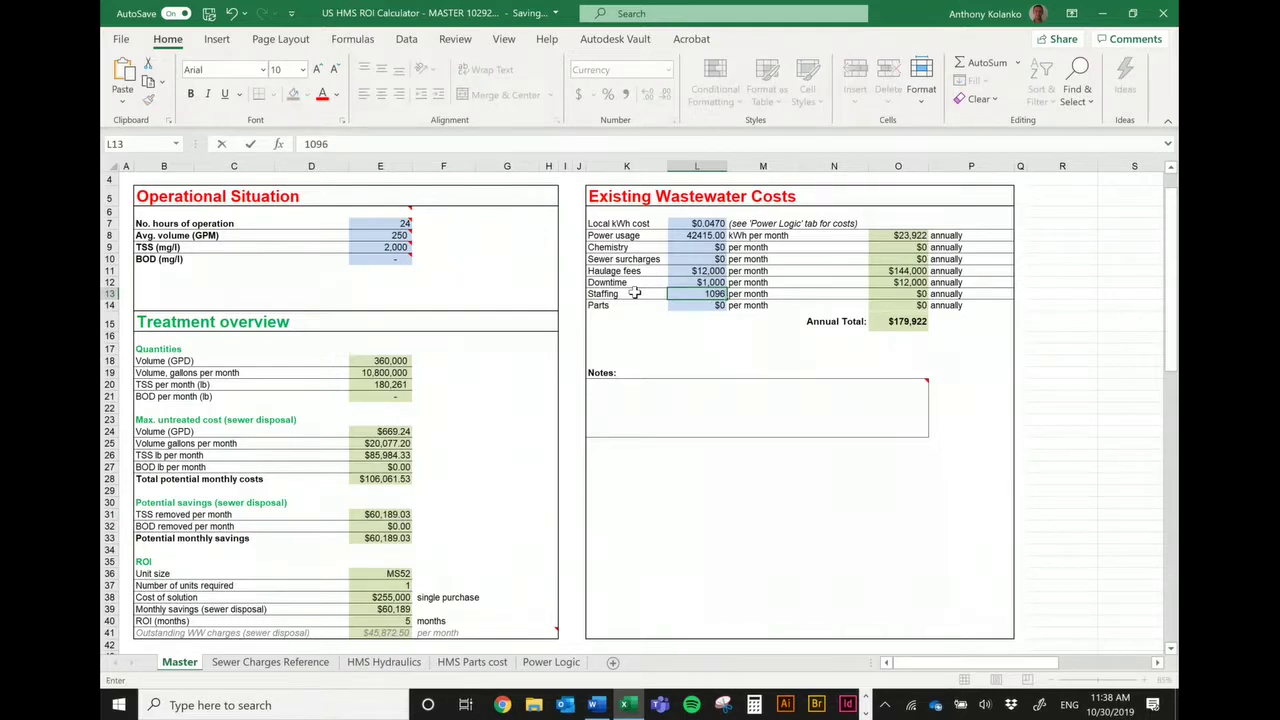
type("3")
key("Return")
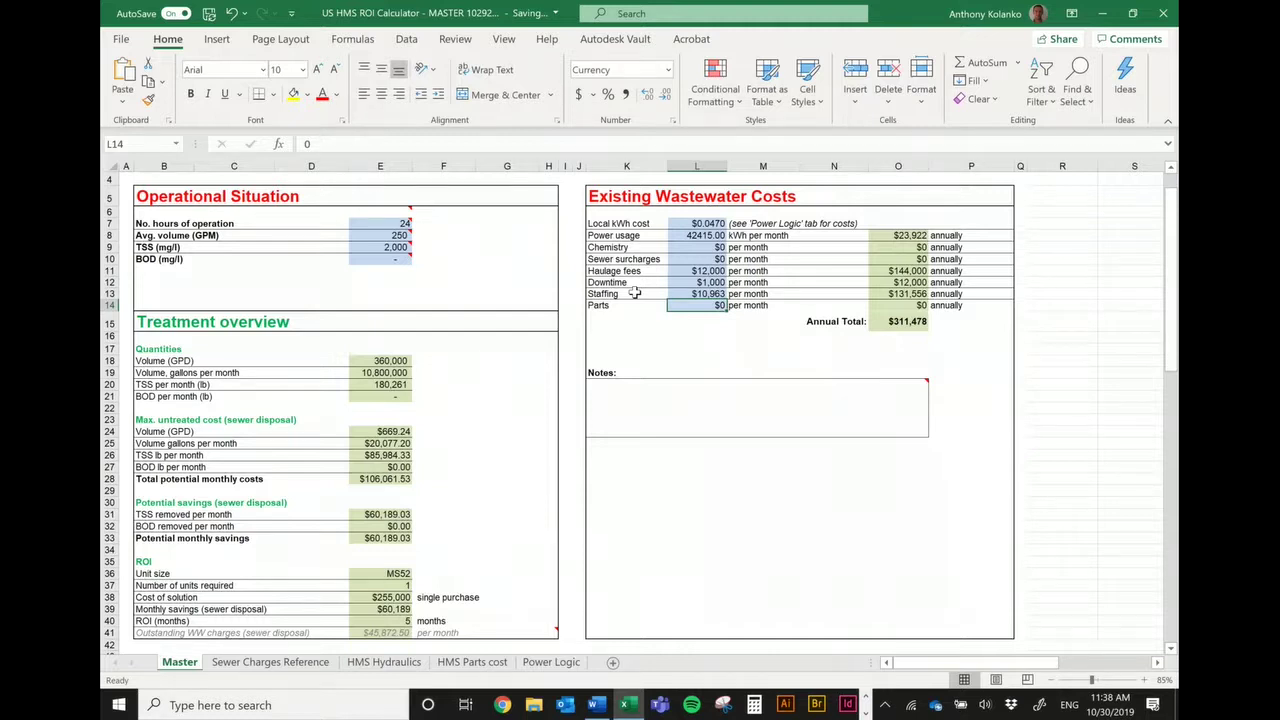
type("2333")
key("Return")
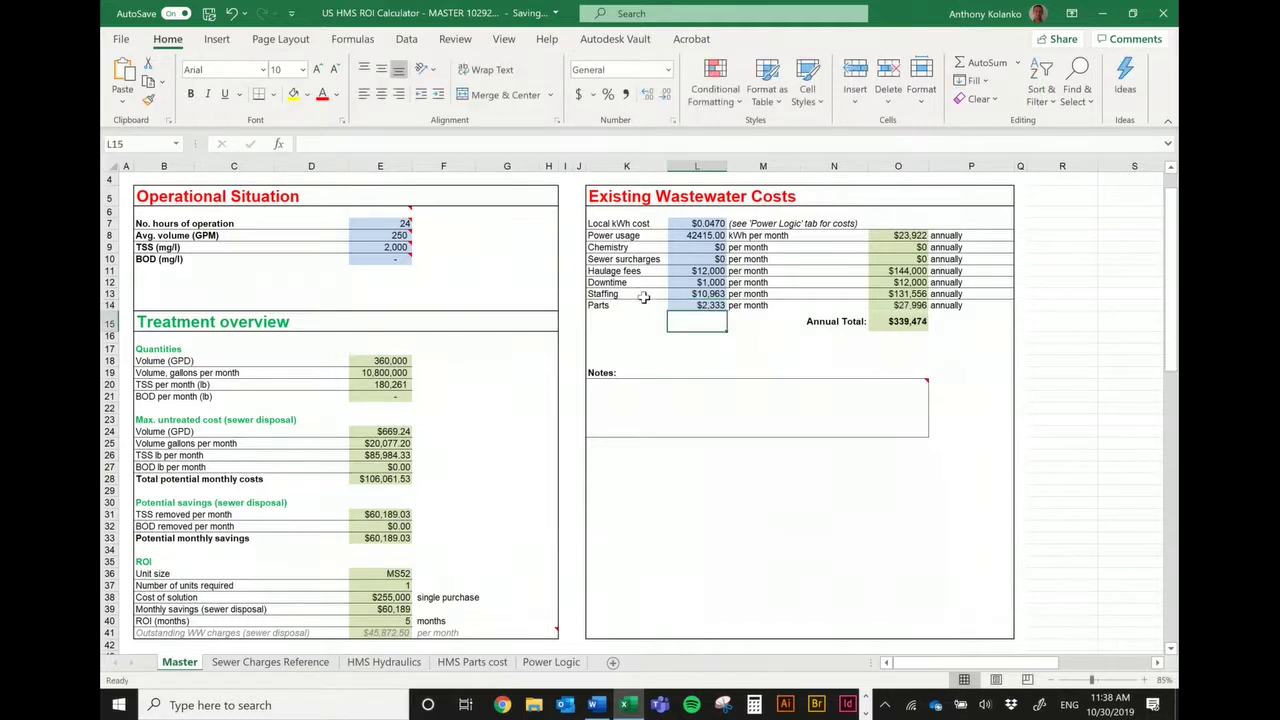
Examine the notes area and the Lifecycle Costs section, down to the yearly cost comparison and the 20-year savings
left_click(742, 431)
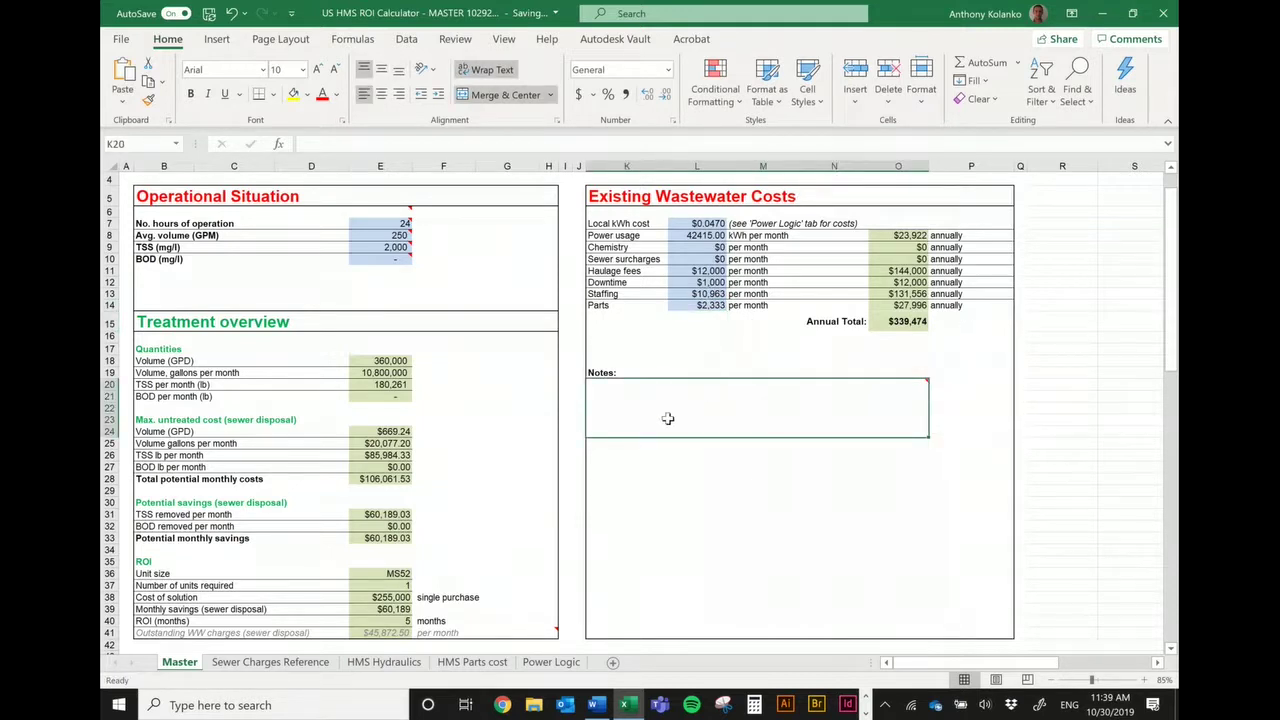
scroll(614, 424, "down", 1)
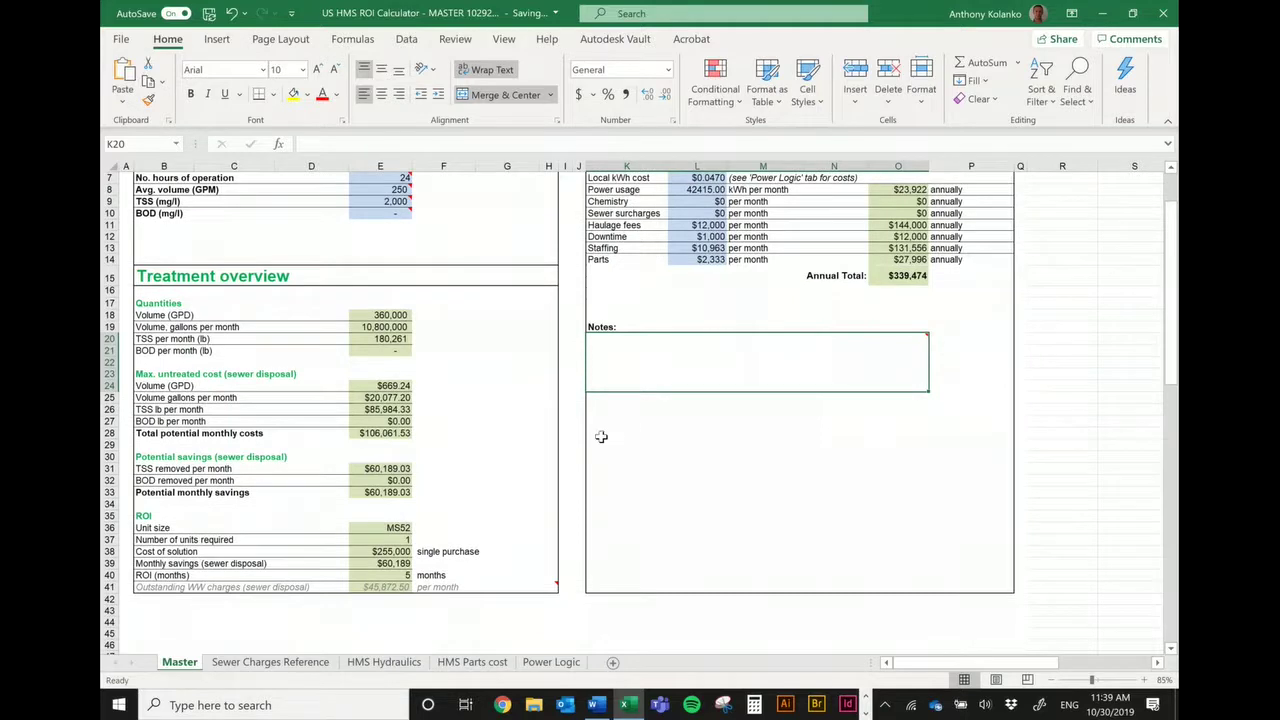
scroll(705, 260, "up", 1)
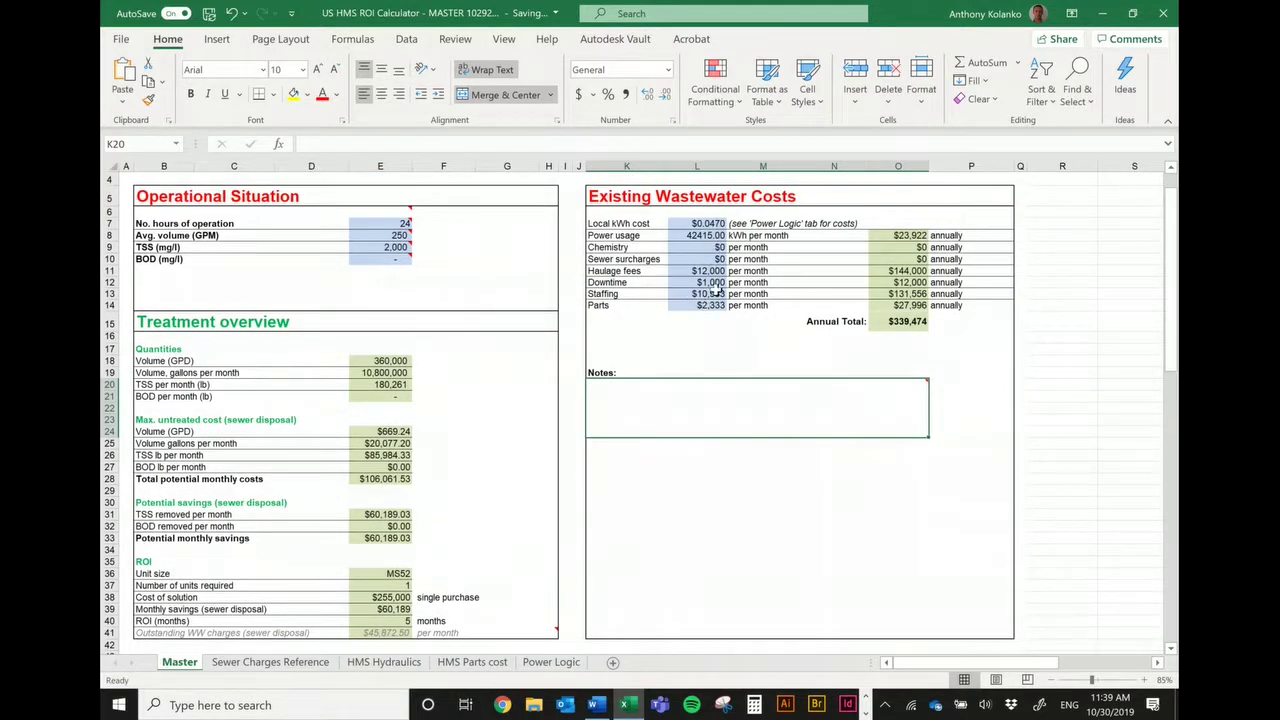
scroll(689, 437, "down", 4)
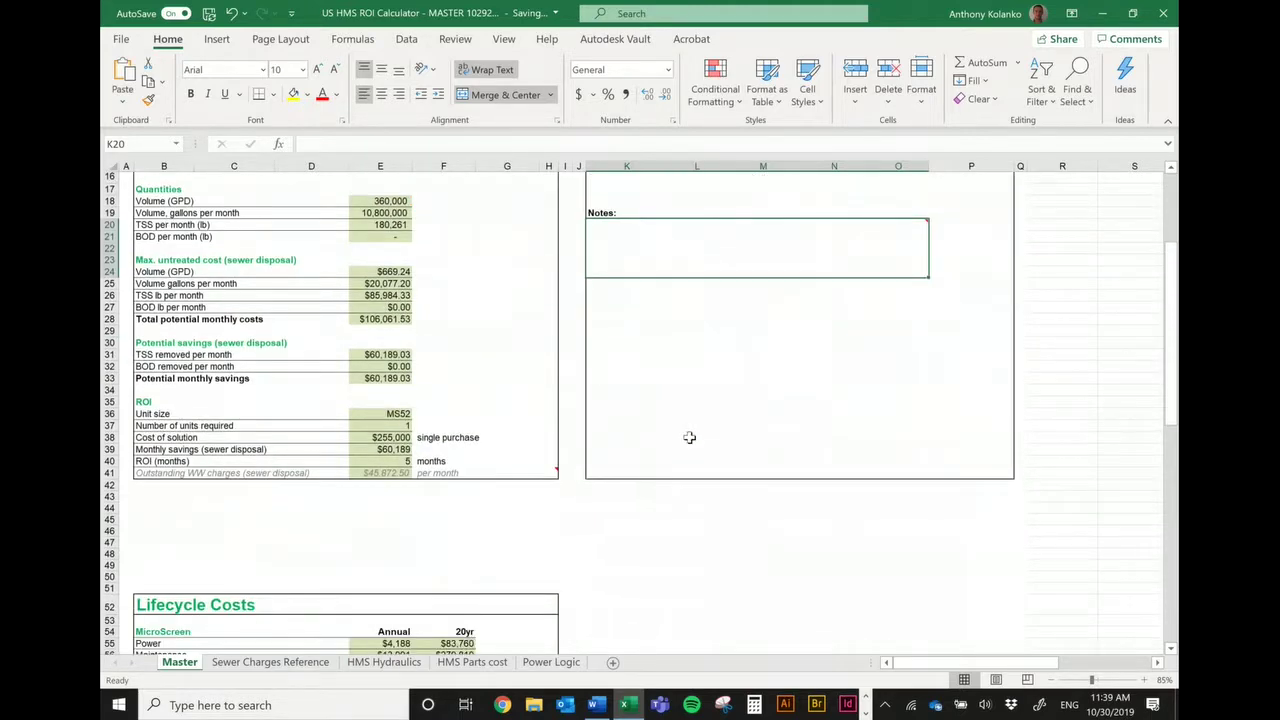
scroll(689, 437, "down", 7)
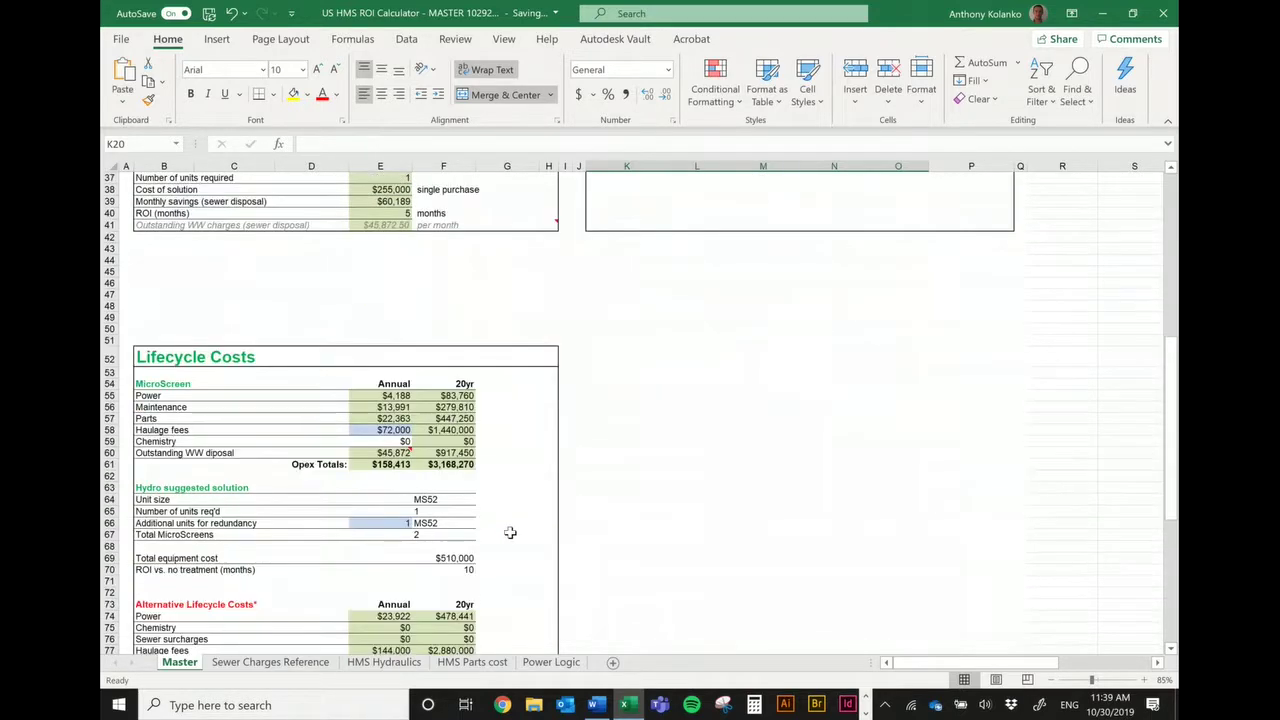
scroll(510, 532, "down", 4)
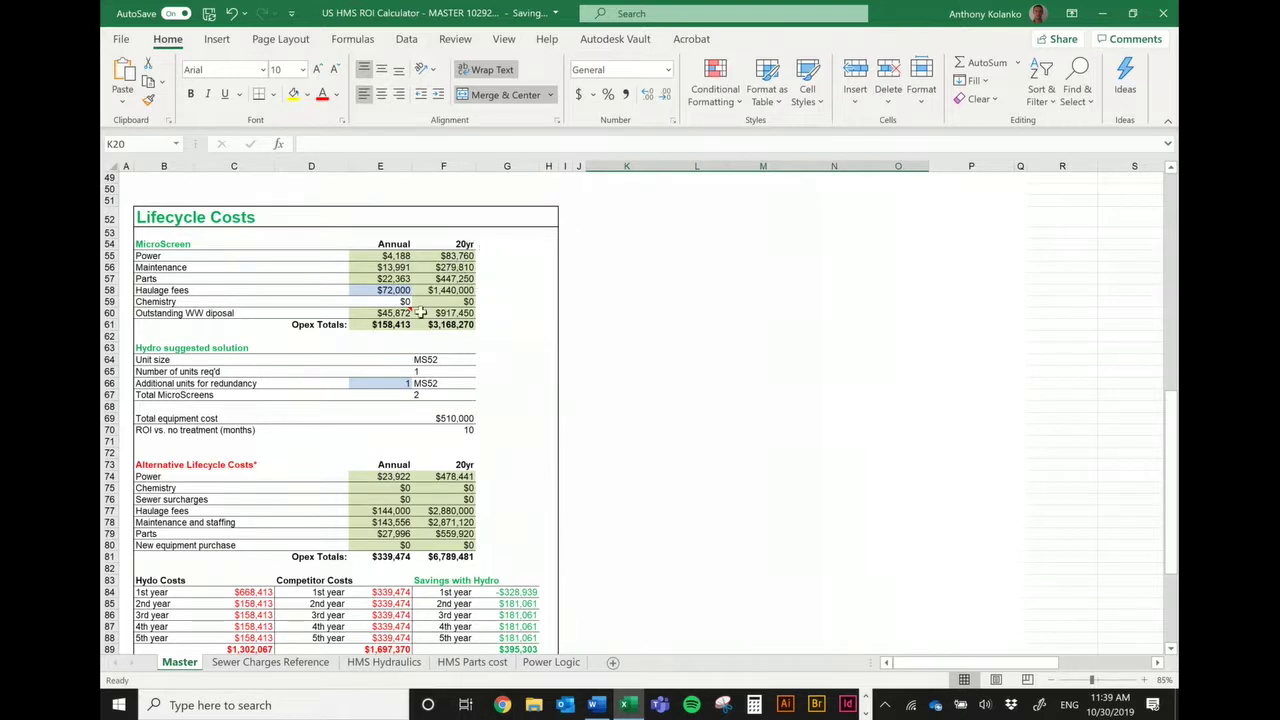
scroll(428, 322, "down", 1)
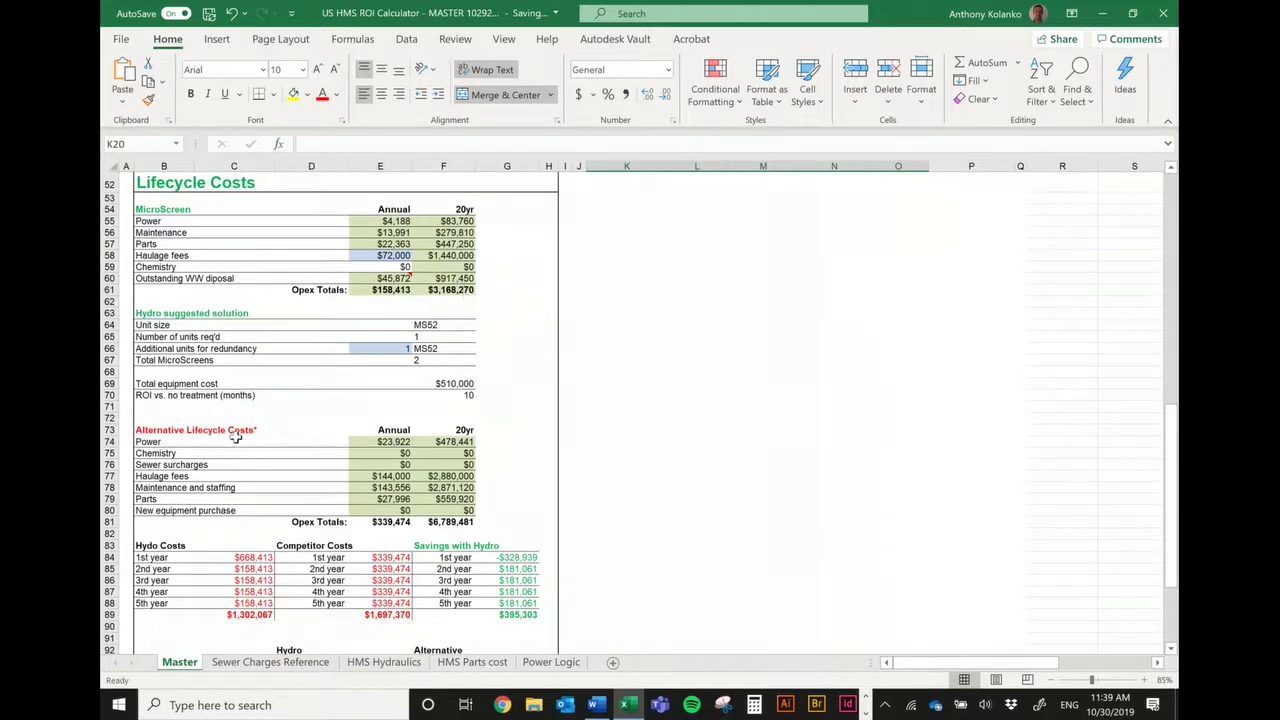
scroll(533, 504, "down", 1)
scroll(535, 505, "down", 1)
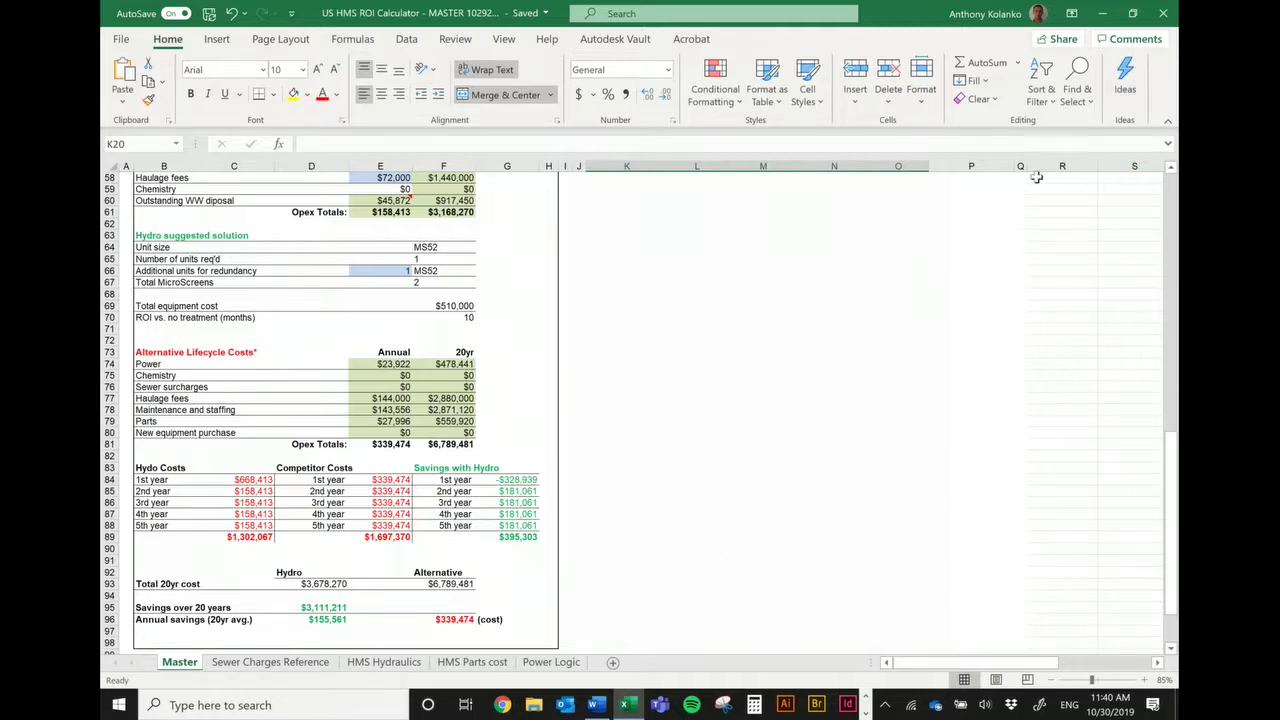
Minimize the workbook to return to the slide show and advance to the "Confidence before you Commit" slide
left_click(1105, 16)
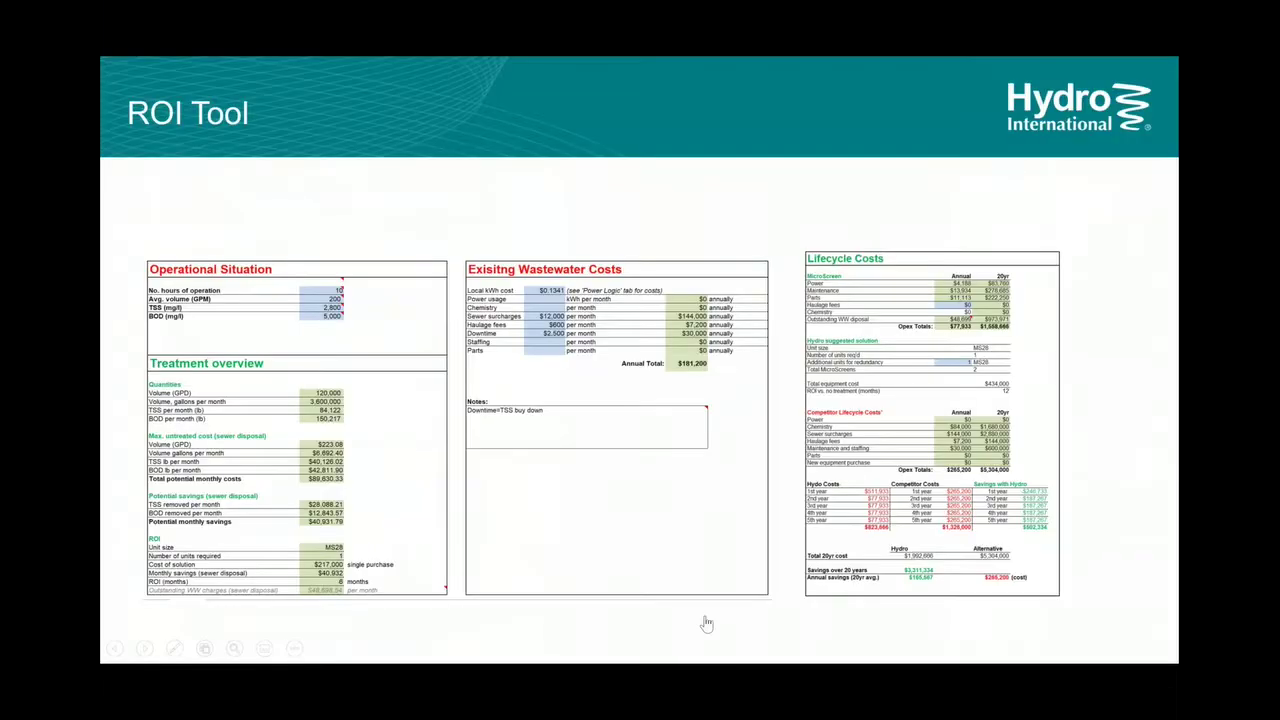
left_click(812, 652)
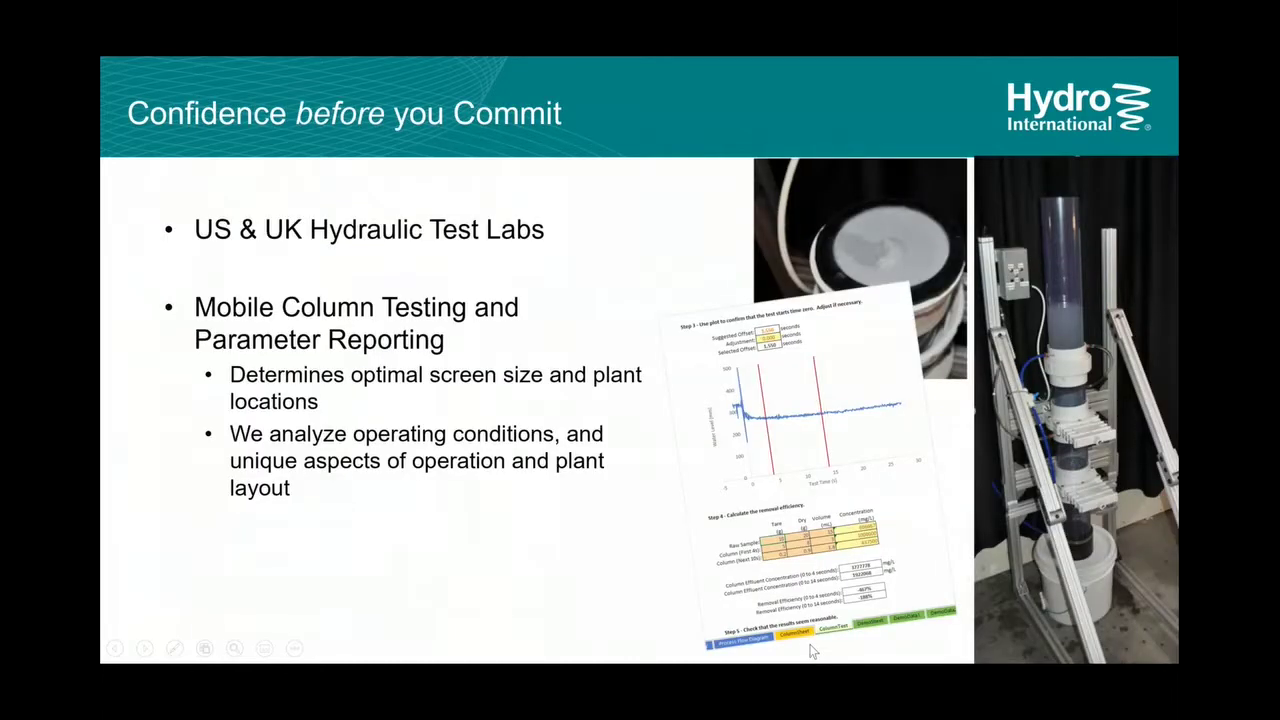